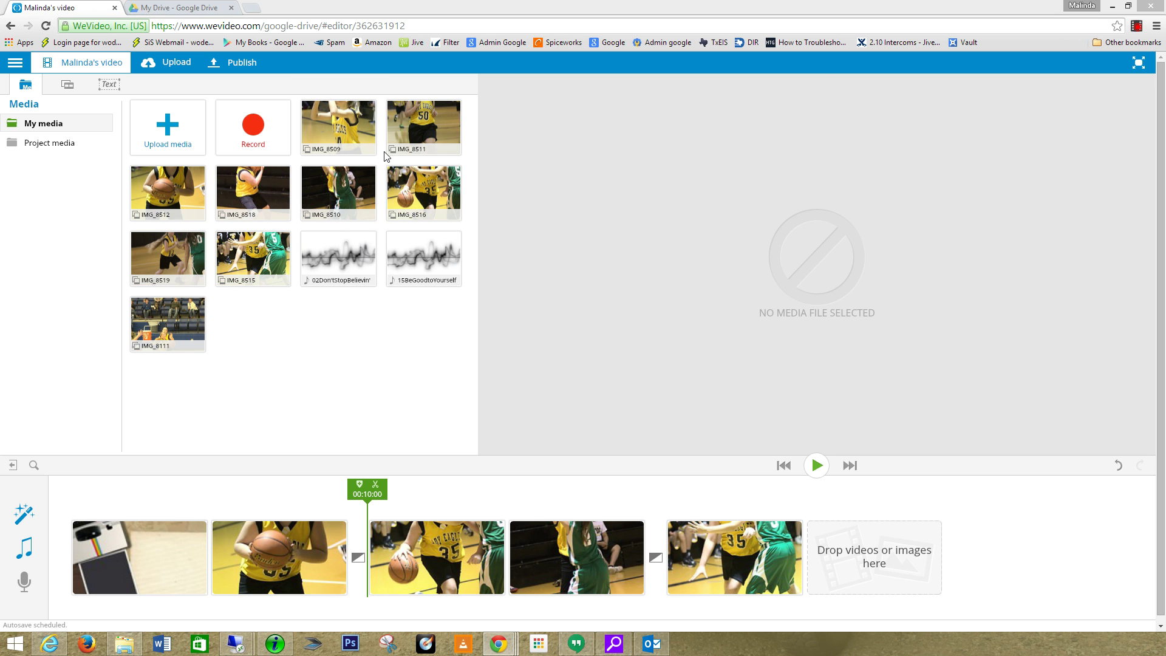
Start publishing the 480p video with Google Drive kept as a destination alongside WeVideo.
click(242, 67)
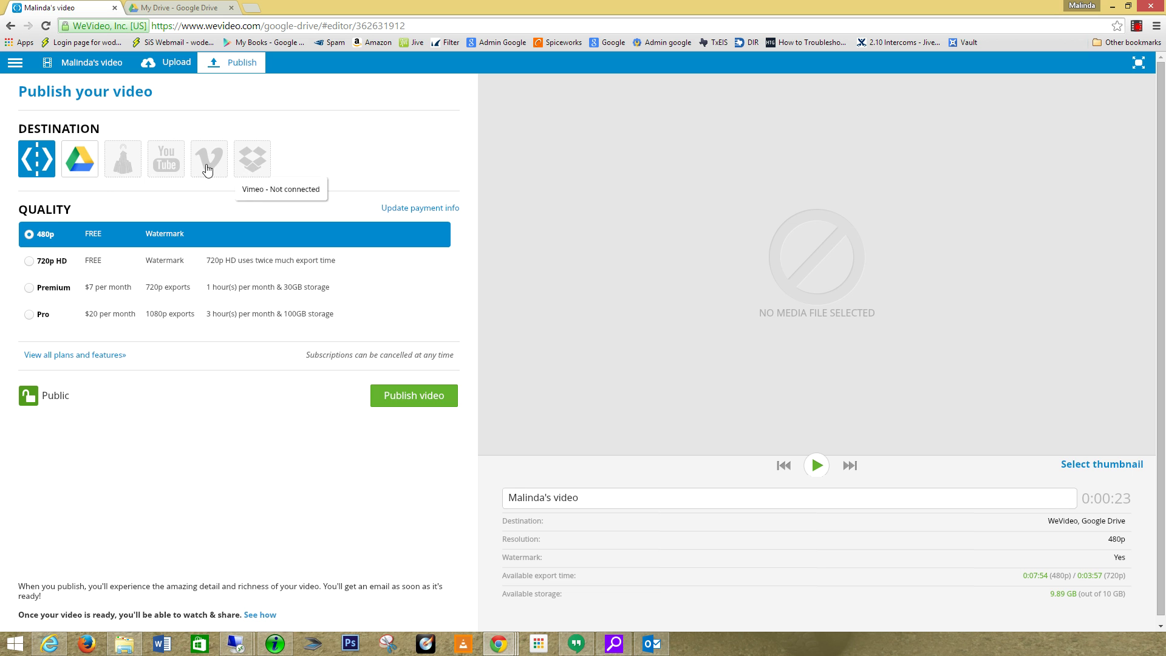
click(82, 165)
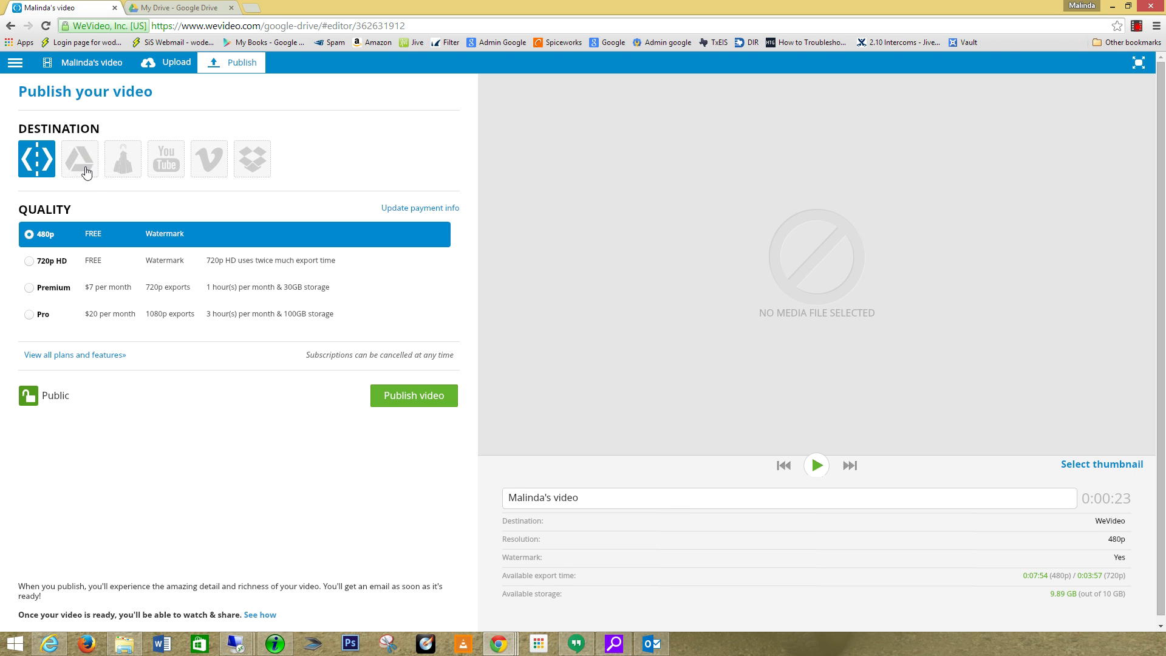
click(81, 168)
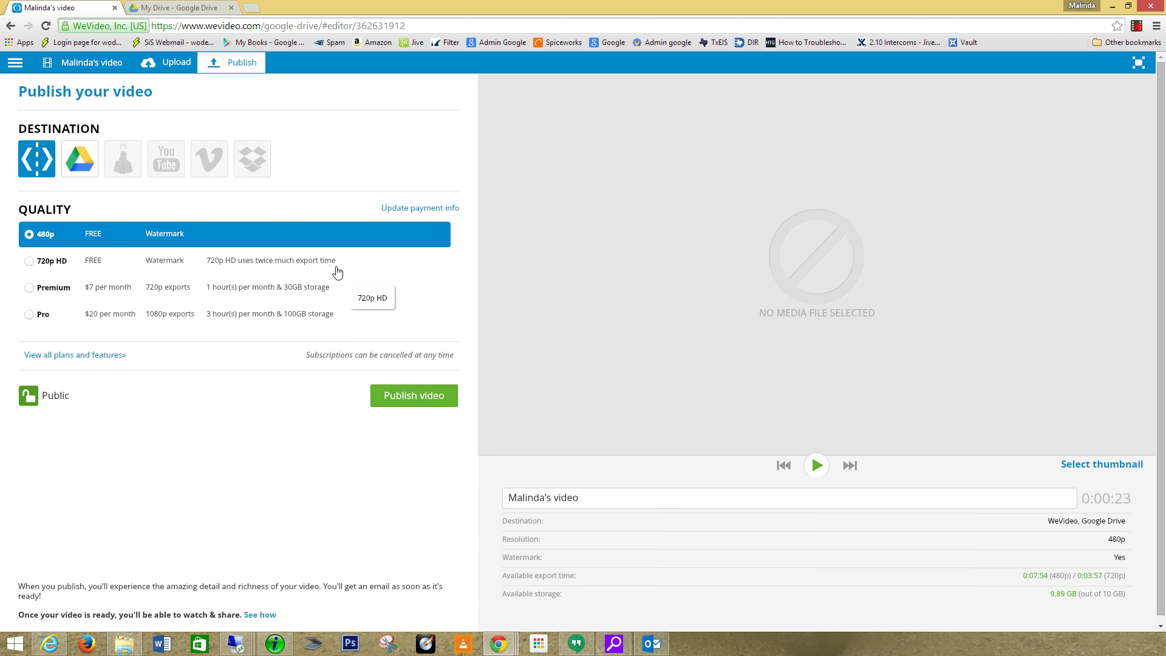
click(408, 402)
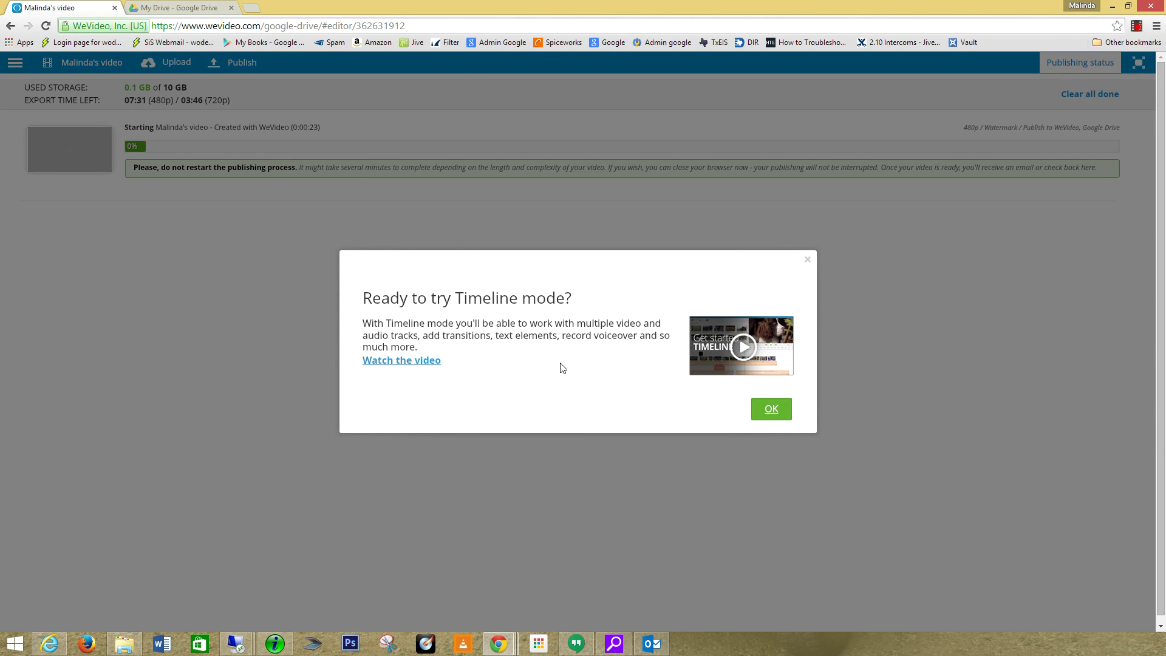
click(807, 261)
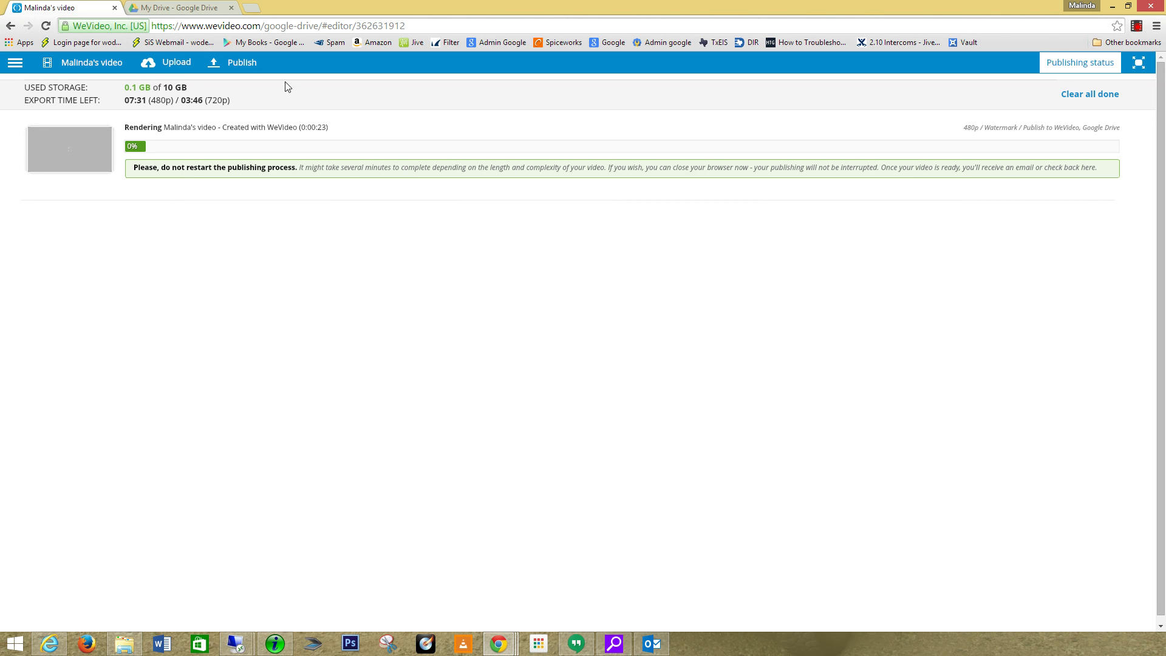
Check the publishing progress, then select the 26 MB Basketball.mp4 in the My Drive list.
click(193, 9)
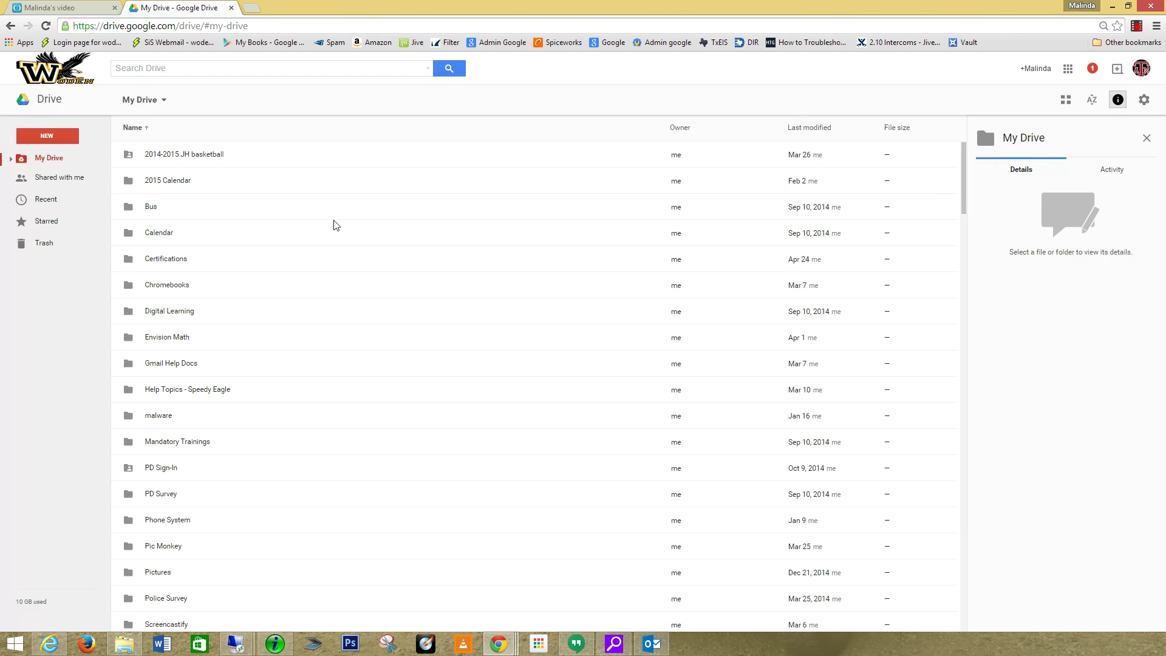
scroll(267, 351, down, 5)
scroll(267, 351, down, 5)
scroll(267, 351, down, 3)
scroll(268, 351, down, 5)
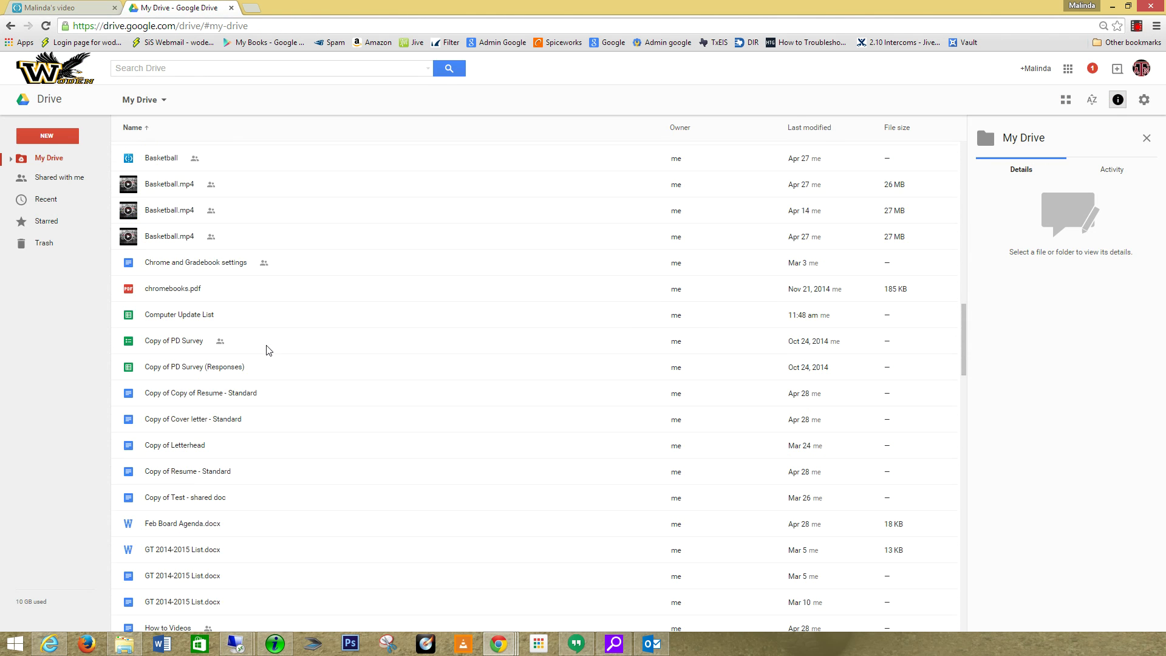
scroll(268, 345, up, 2)
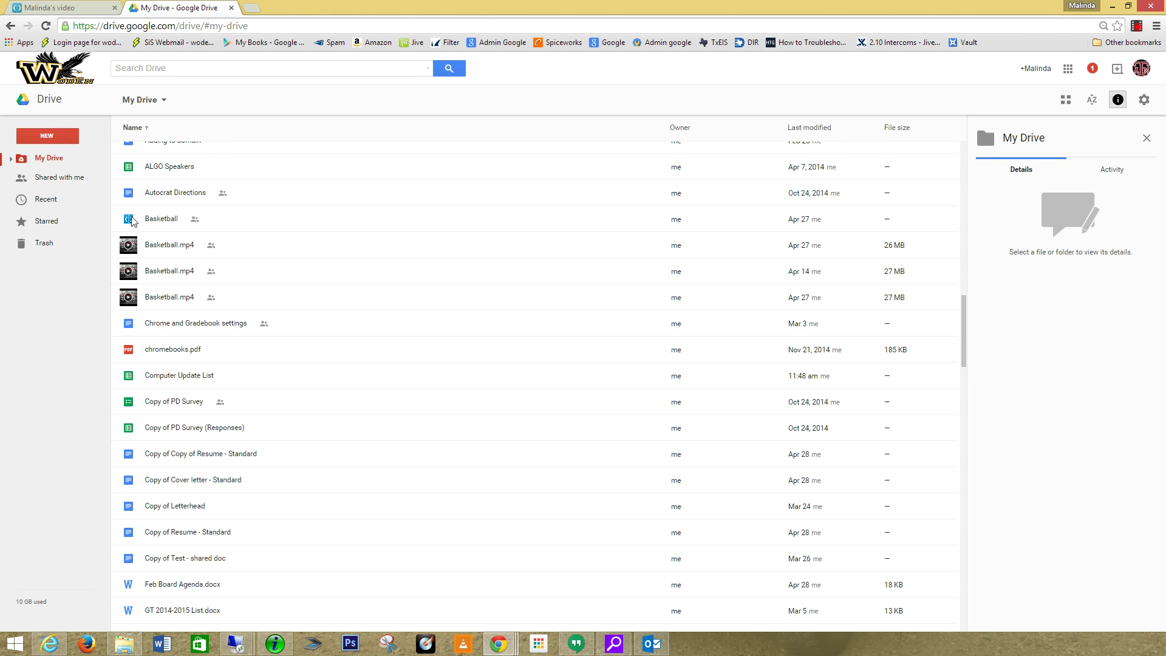
click(66, 7)
click(164, 7)
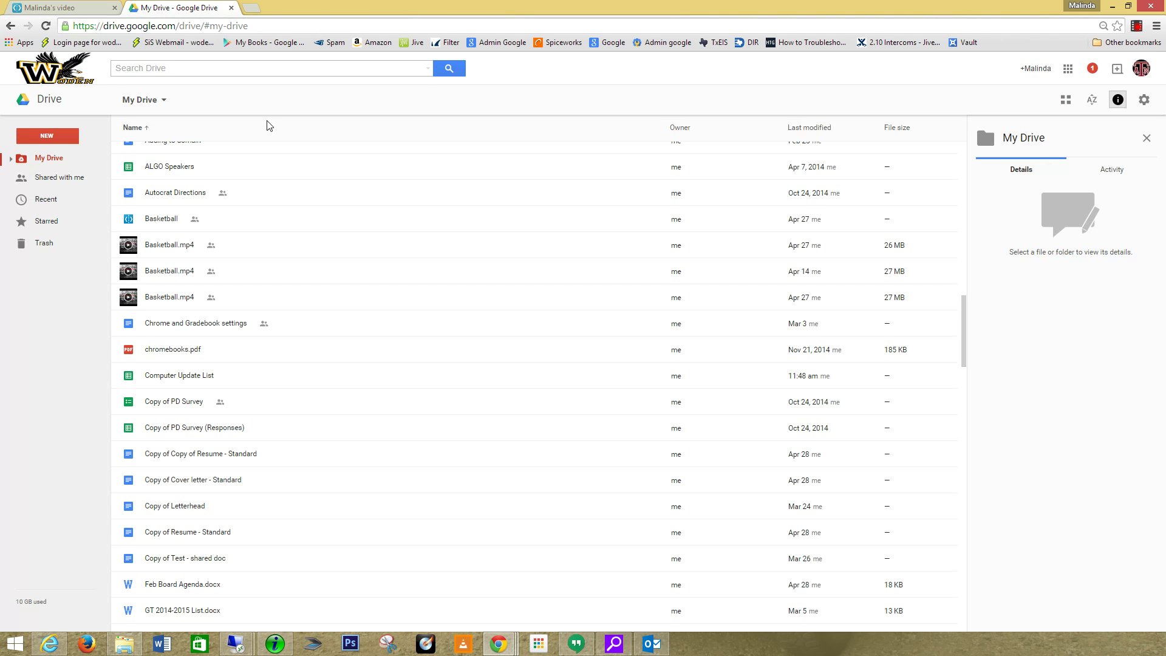
click(165, 249)
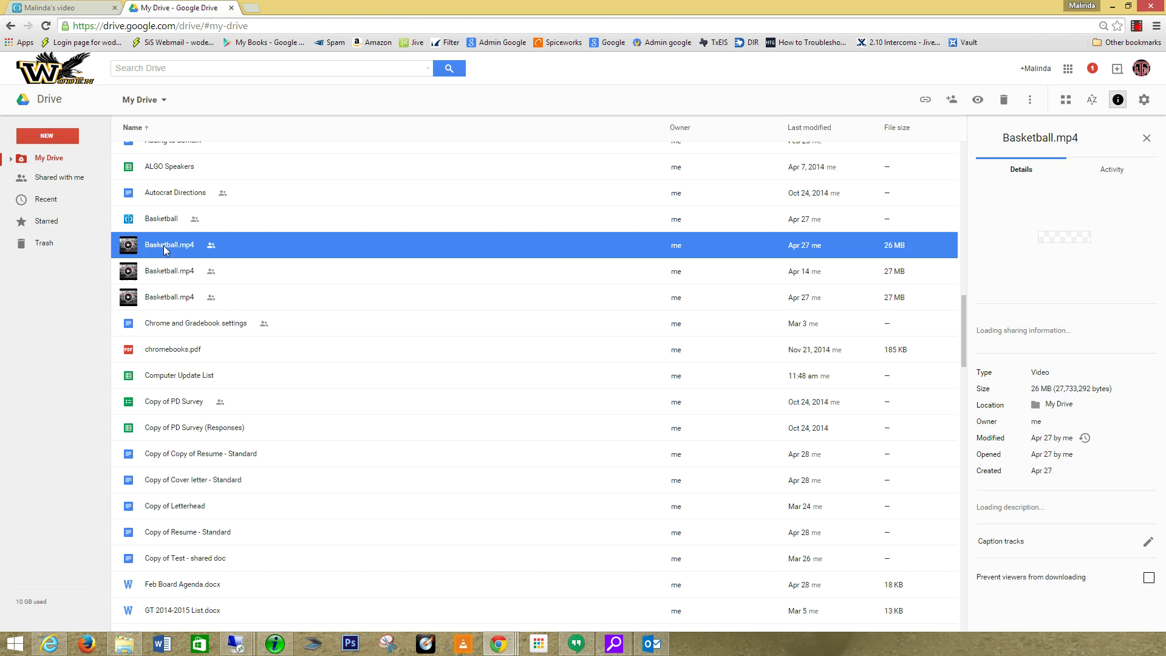
Preview Basketball.mp4, play and pause it to confirm it works, then close back to My Drive.
double_click(165, 251)
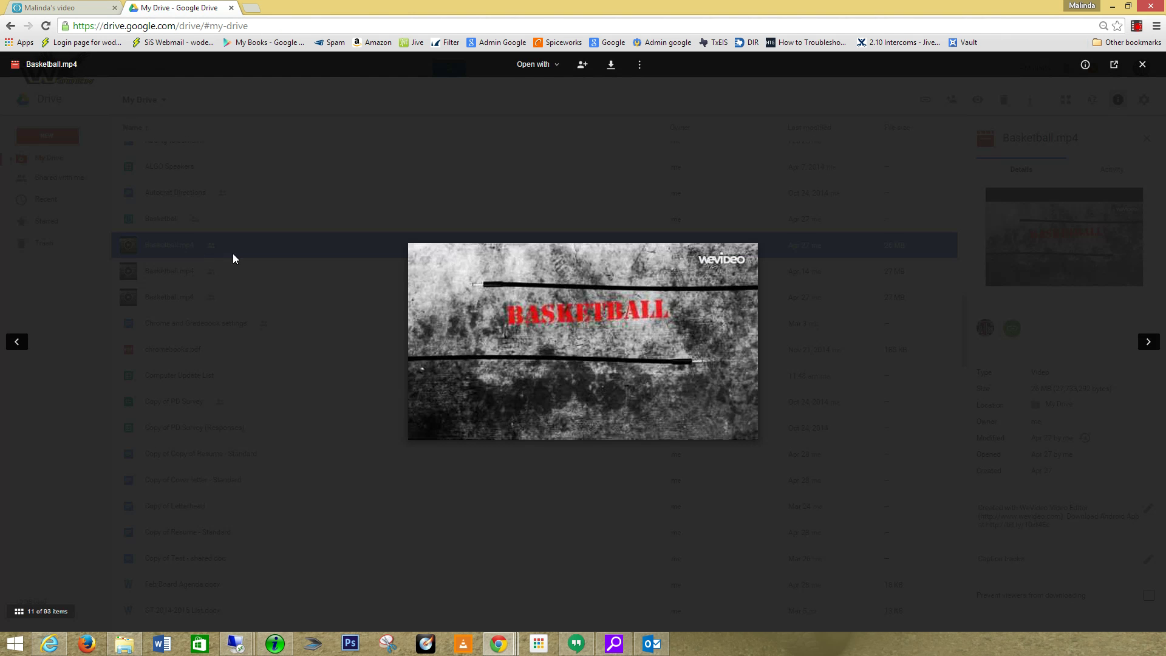
click(586, 351)
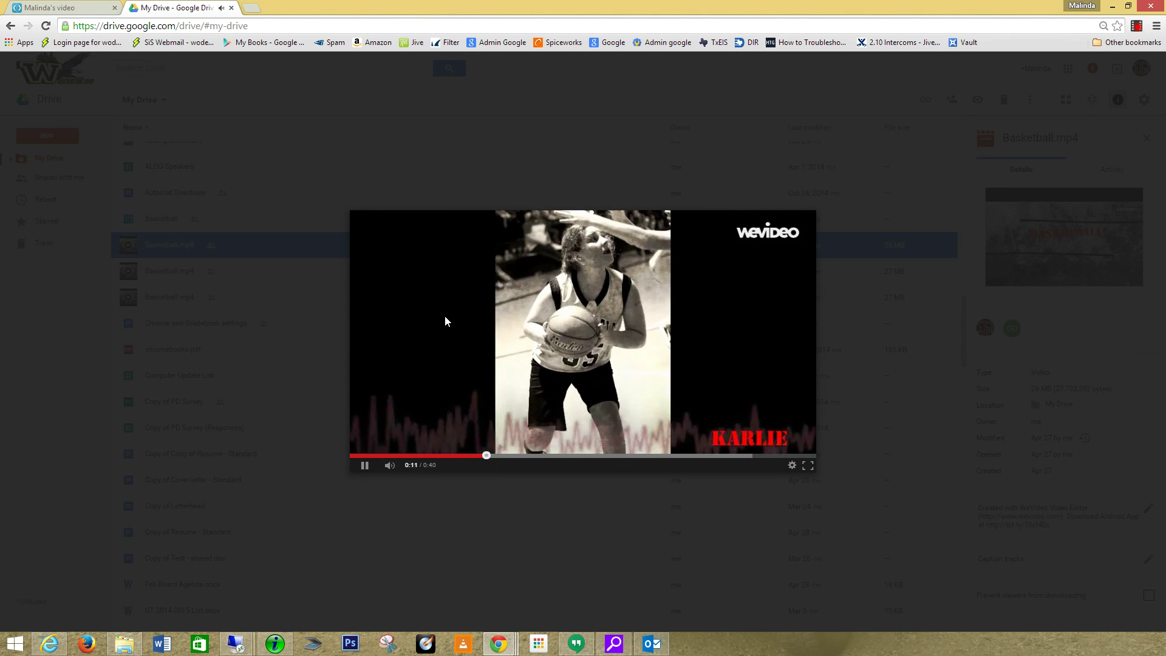
click(365, 466)
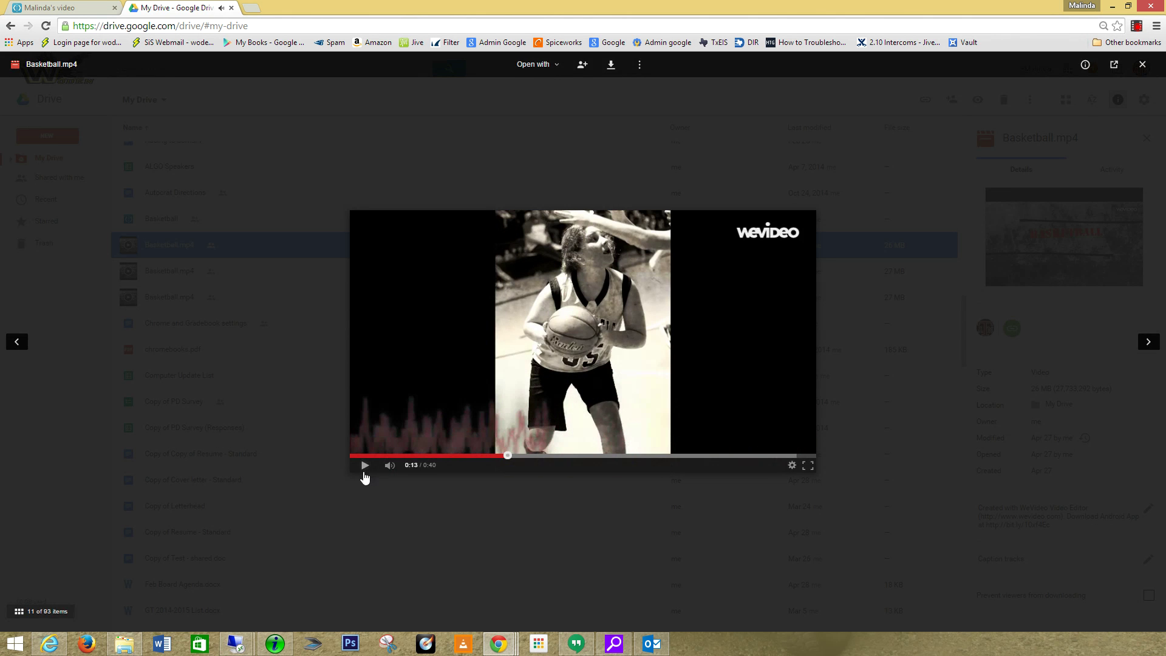
click(1143, 64)
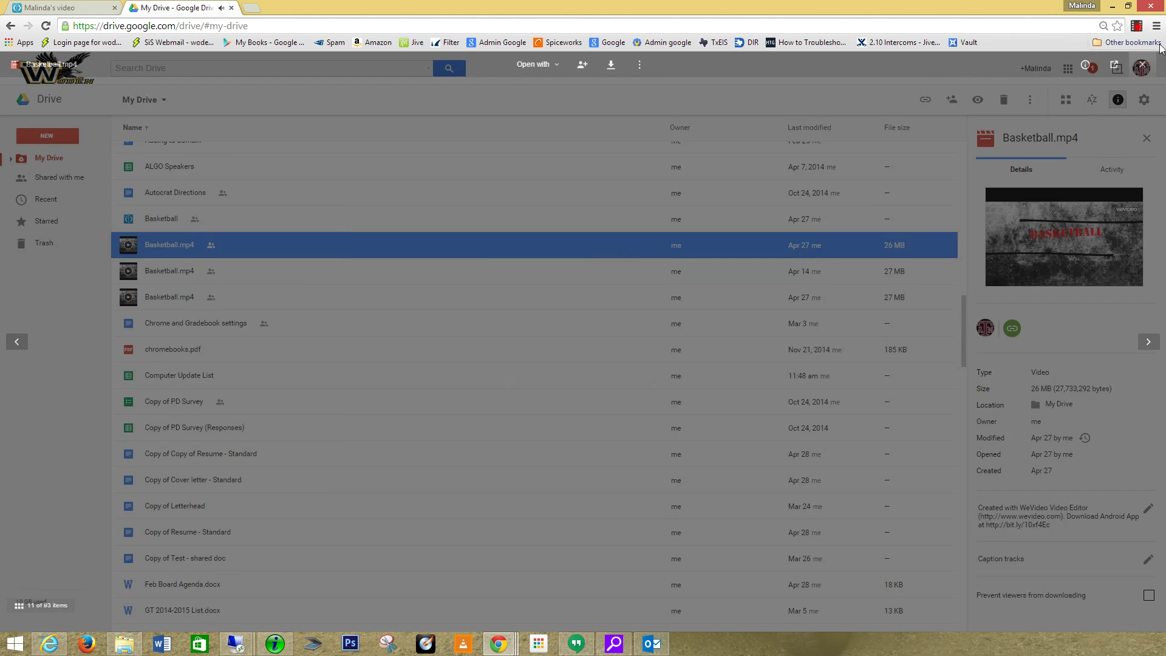
Add the student's suggested address in the Share with others dialog for Basketball.mp4.
right_click(169, 248)
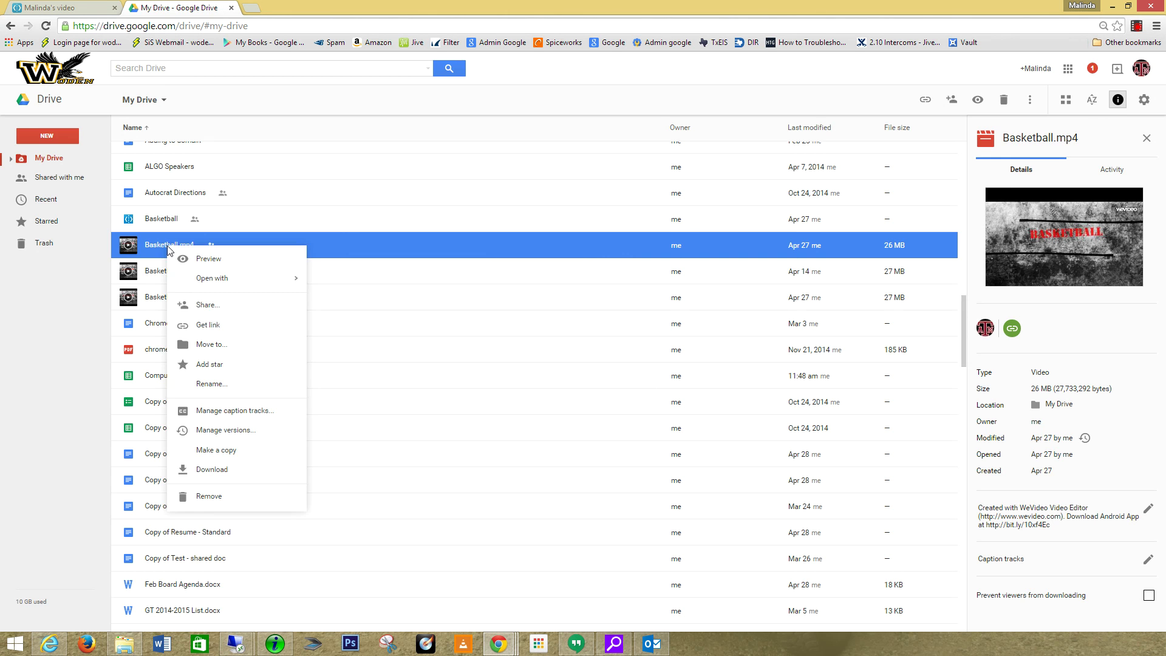
click(208, 304)
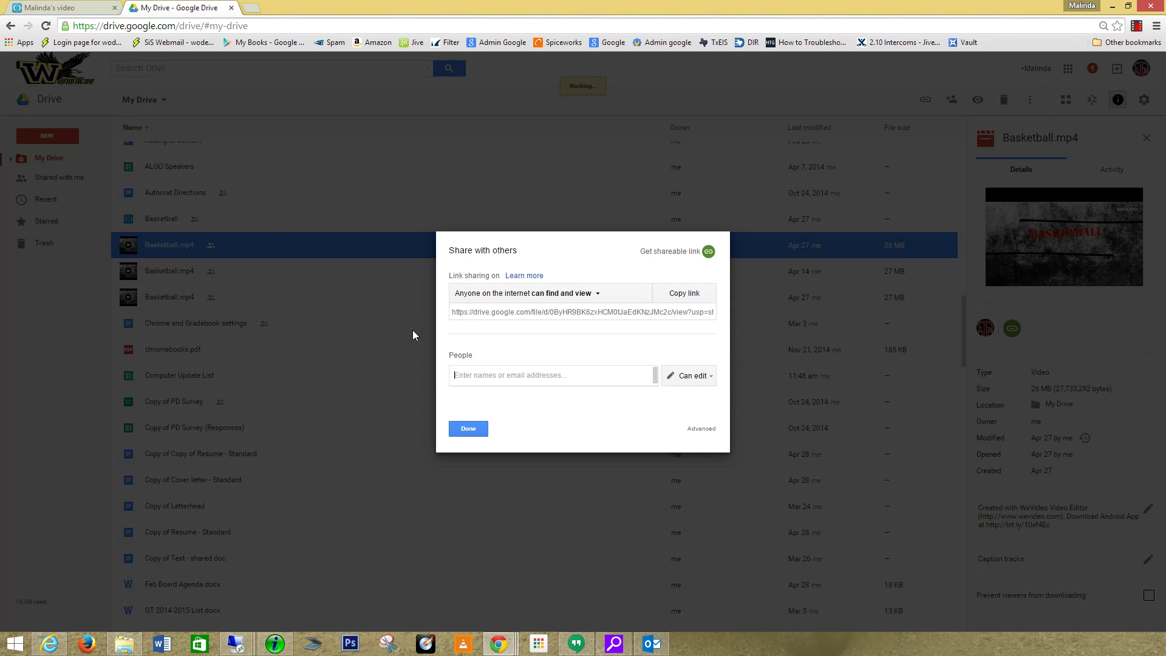
click(487, 375)
text(20)
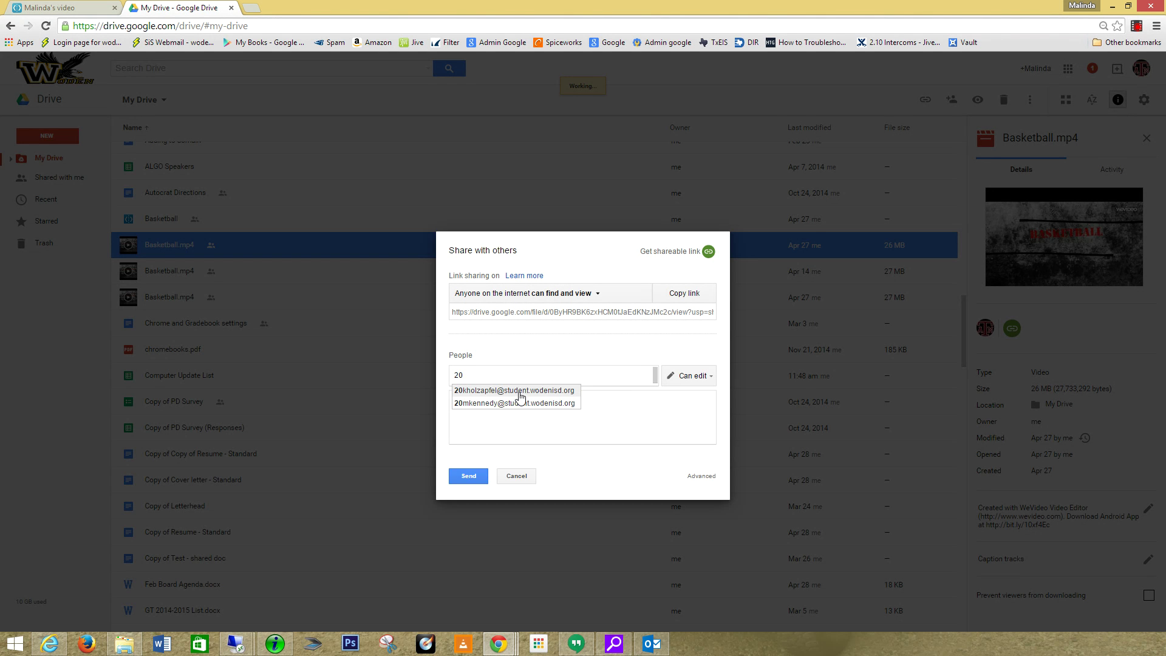
click(517, 390)
Limit the student to Can view, send the share, and head to the account options.
click(697, 376)
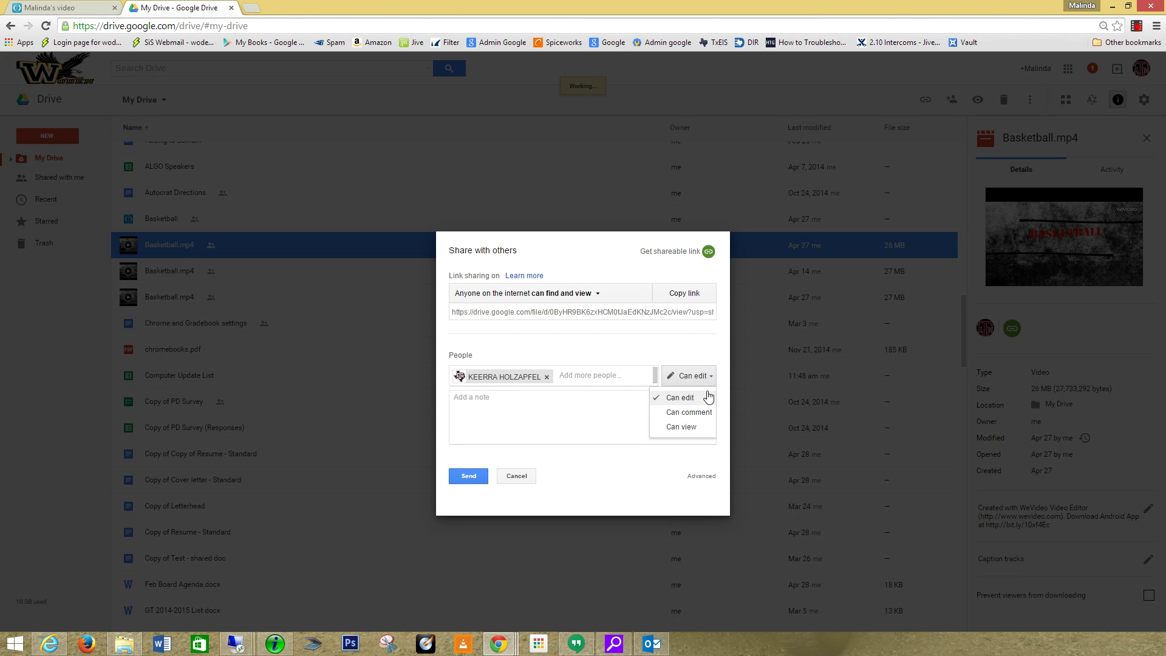
click(693, 429)
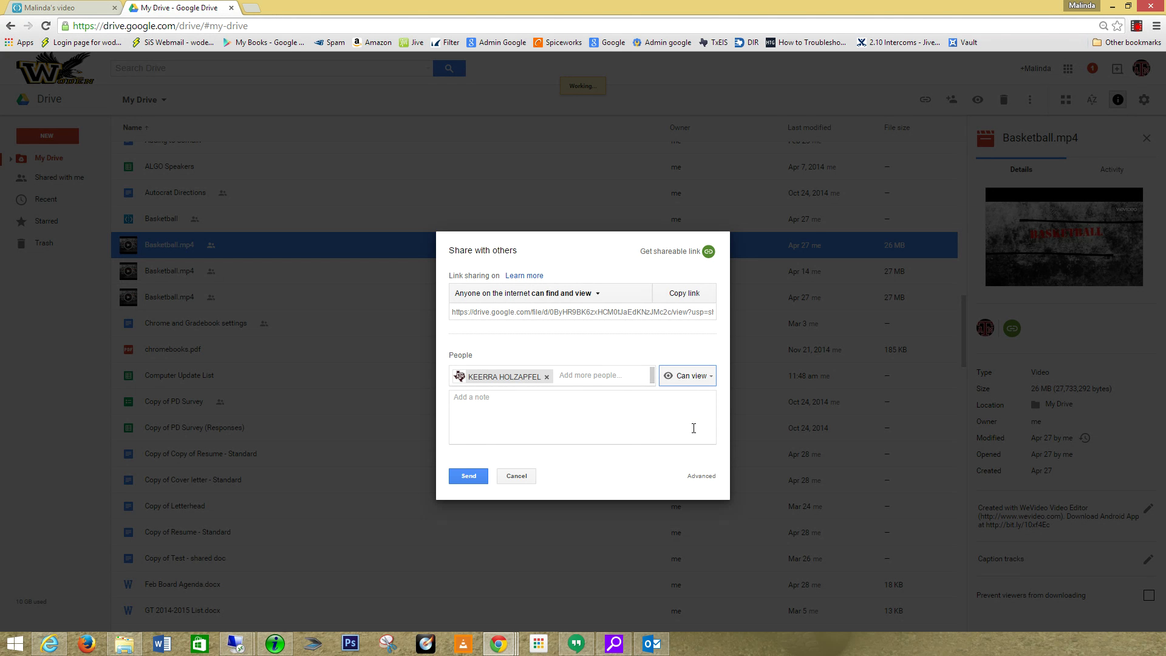
click(467, 479)
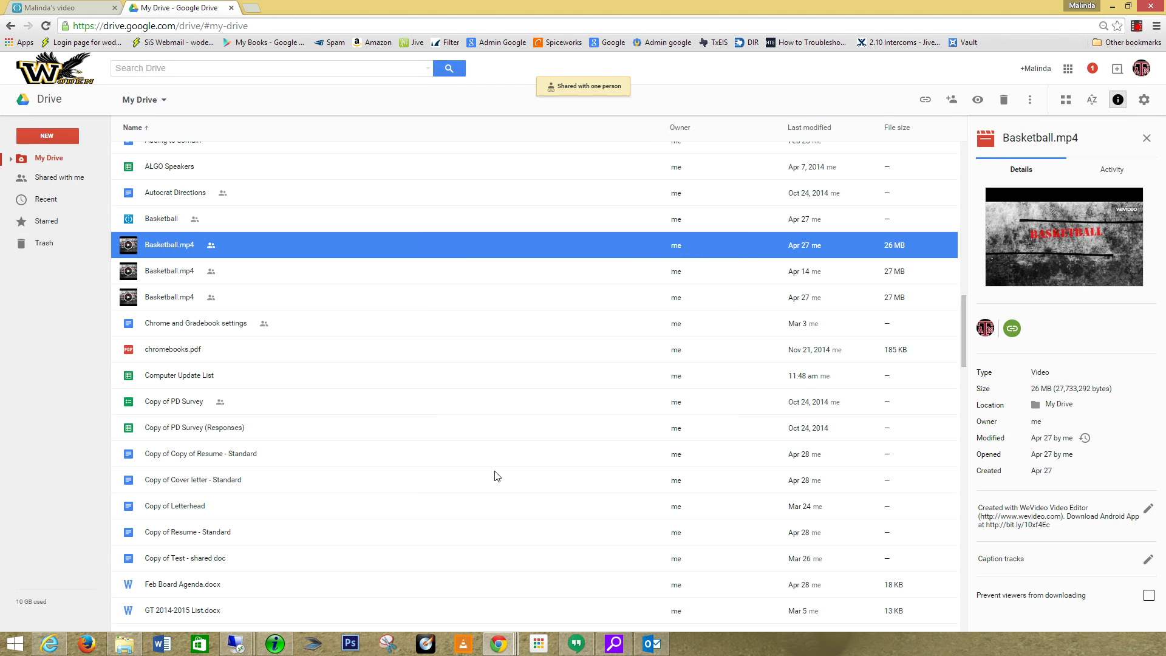
click(1141, 68)
Sign out of the teacher account and sign in with the student's email and password.
click(1116, 198)
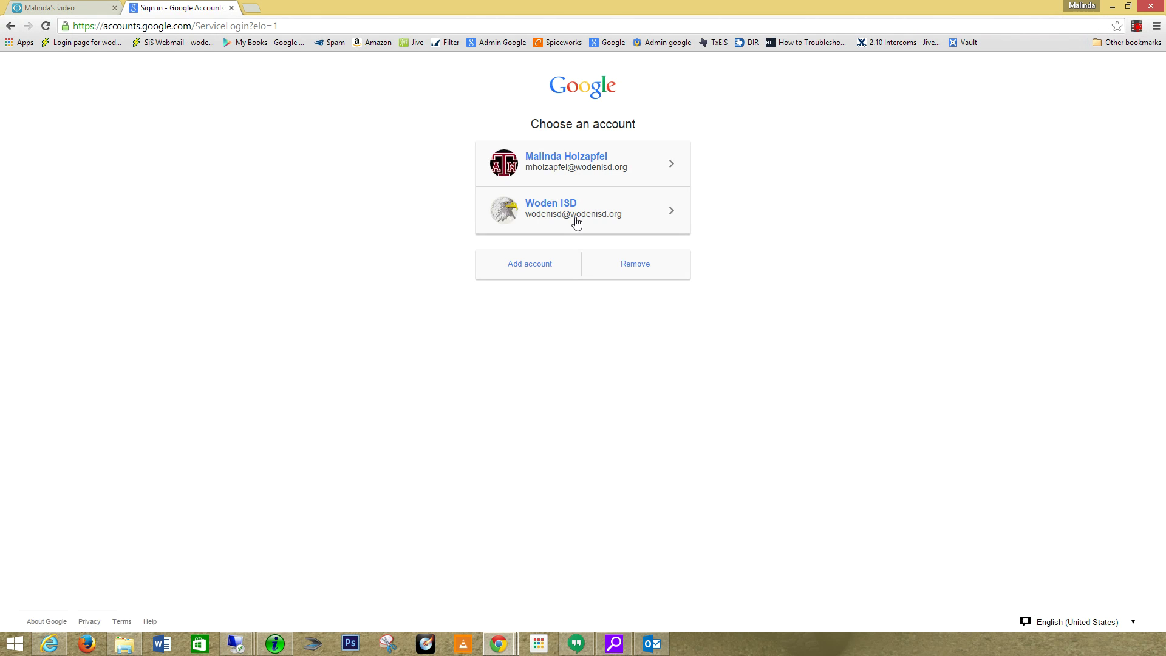
click(531, 264)
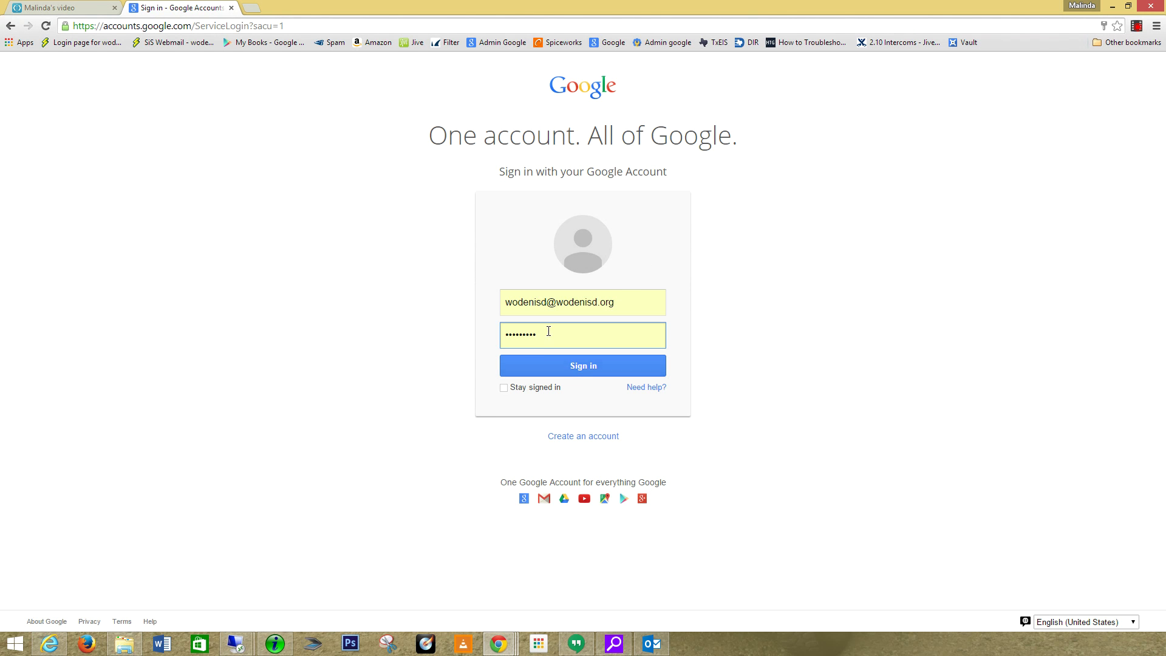
click(584, 302)
key(ctrl+a)
text(2)
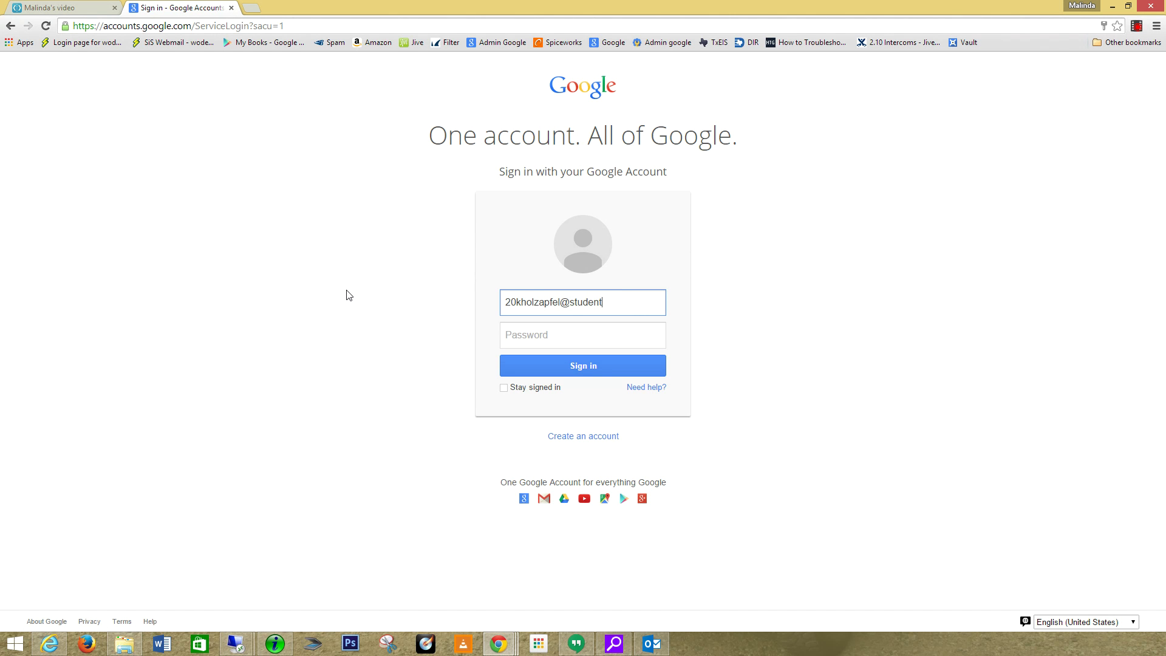
text(denisd.org)
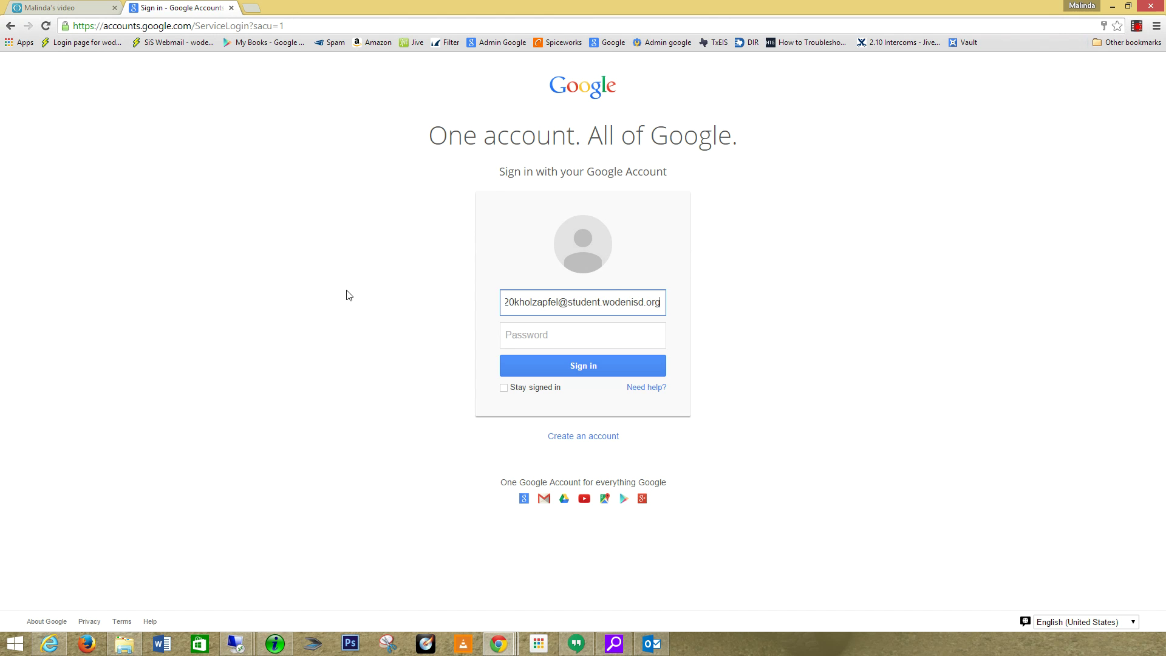
click(532, 335)
text(•)
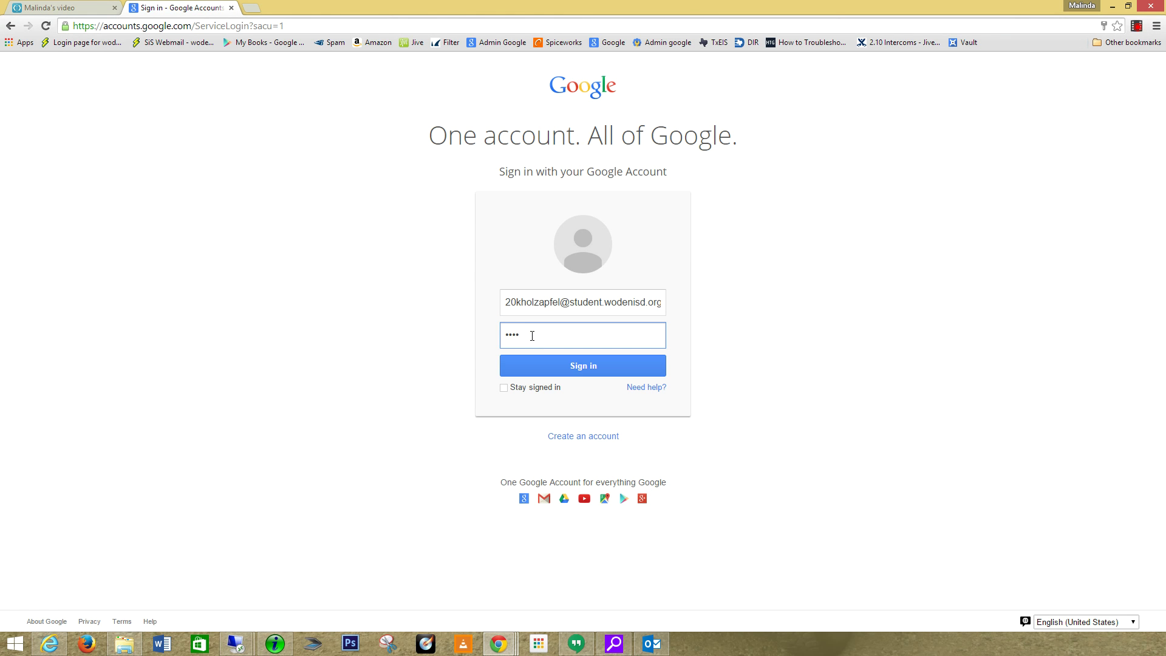
key(Return)
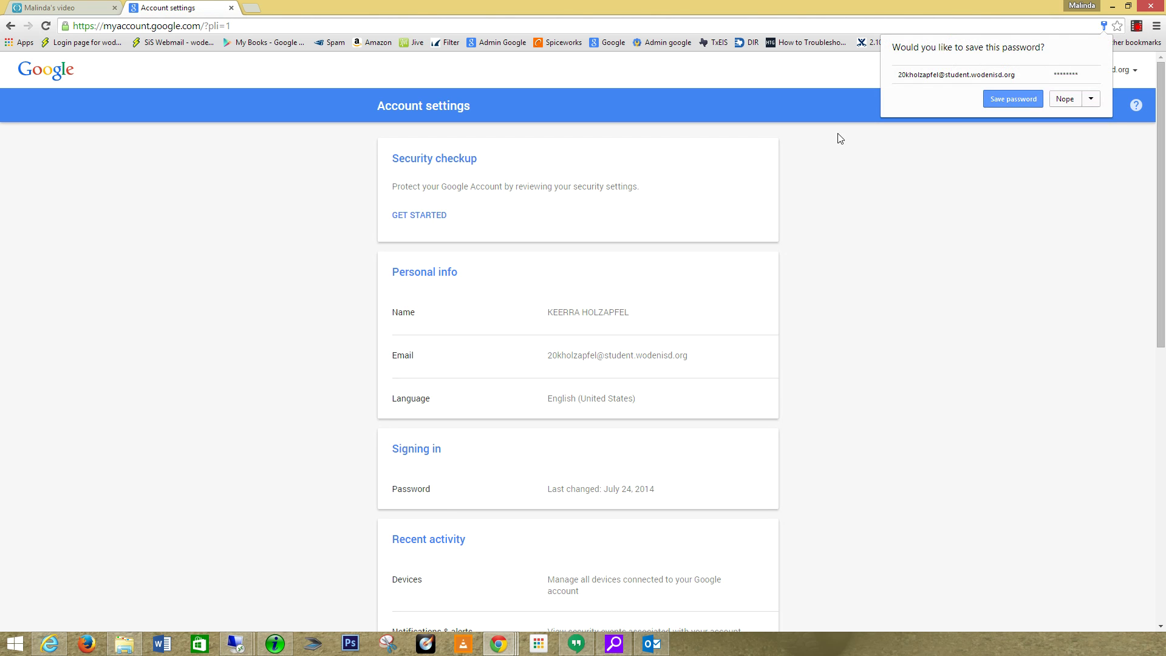
Dismiss the save-password prompt and go to the student's Google Drive from the apps grid.
click(1066, 99)
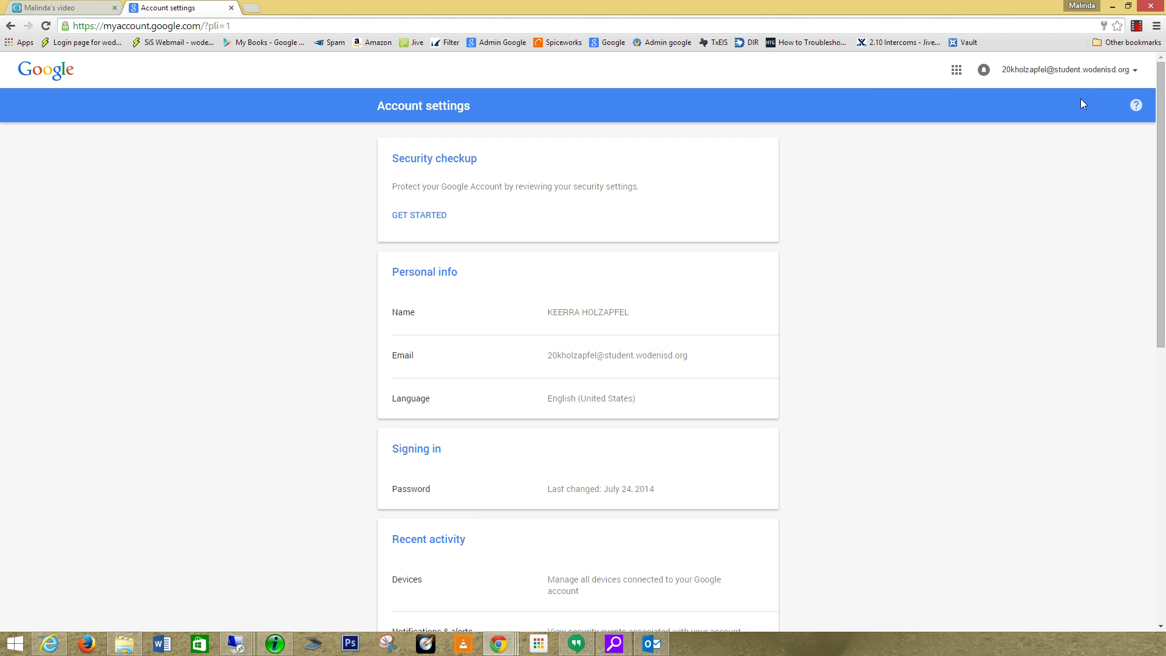
click(957, 71)
click(1040, 198)
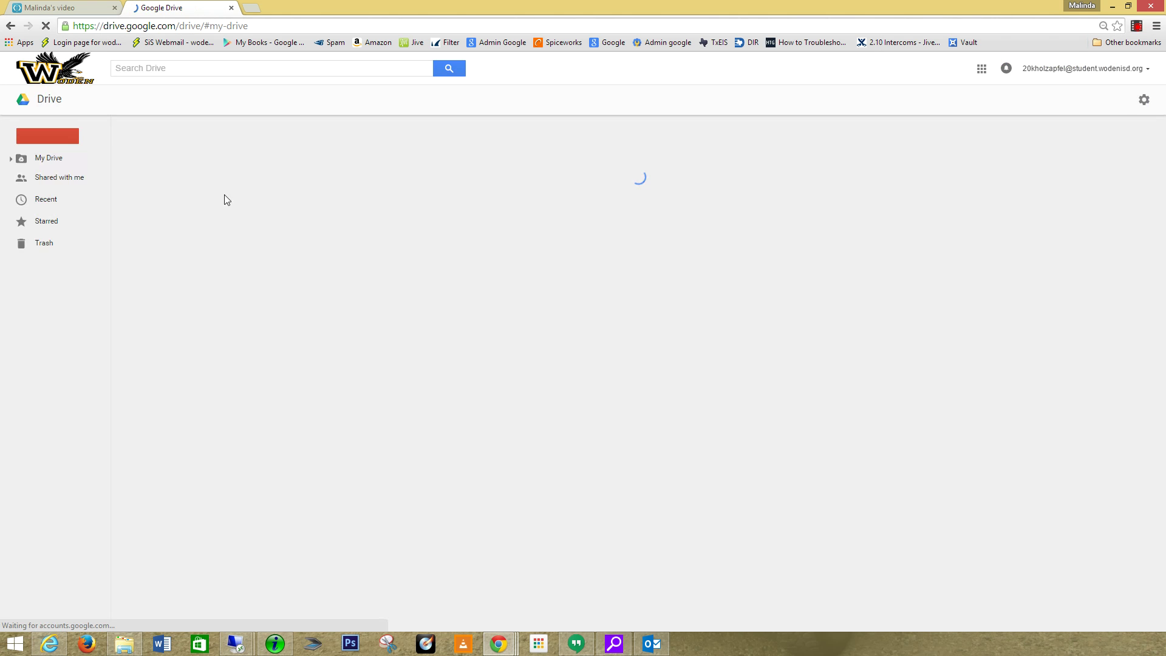
Find Basketball.mp4 under Shared with me, play and pause it in preview, then close it.
click(50, 181)
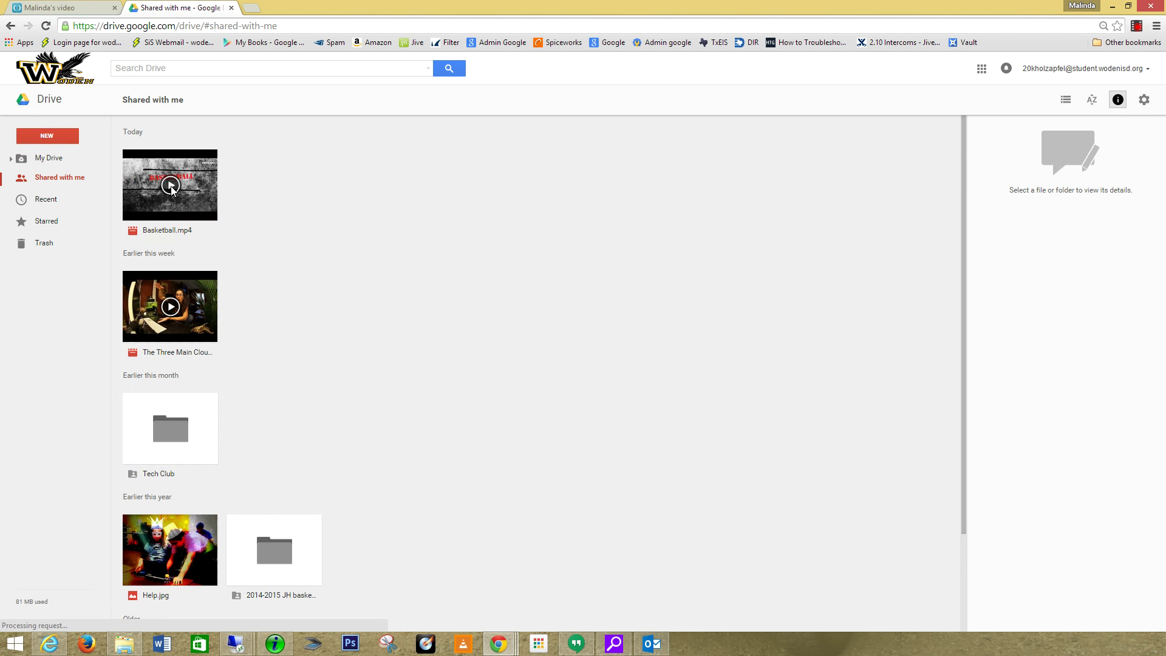
click(172, 189)
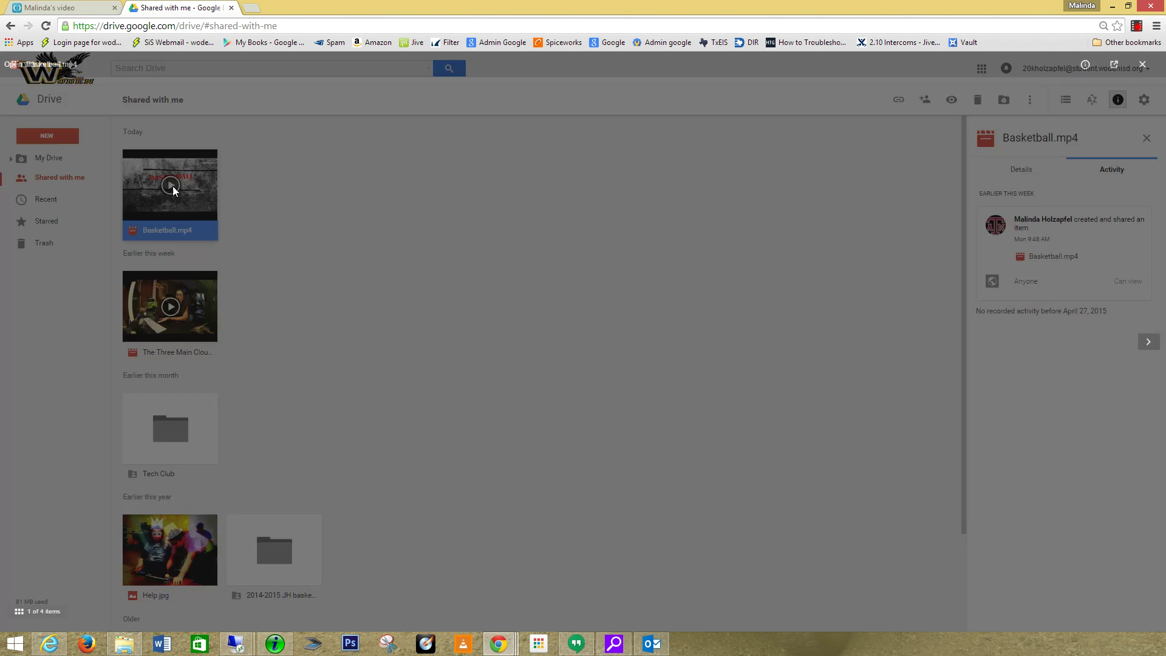
double_click(172, 186)
click(581, 340)
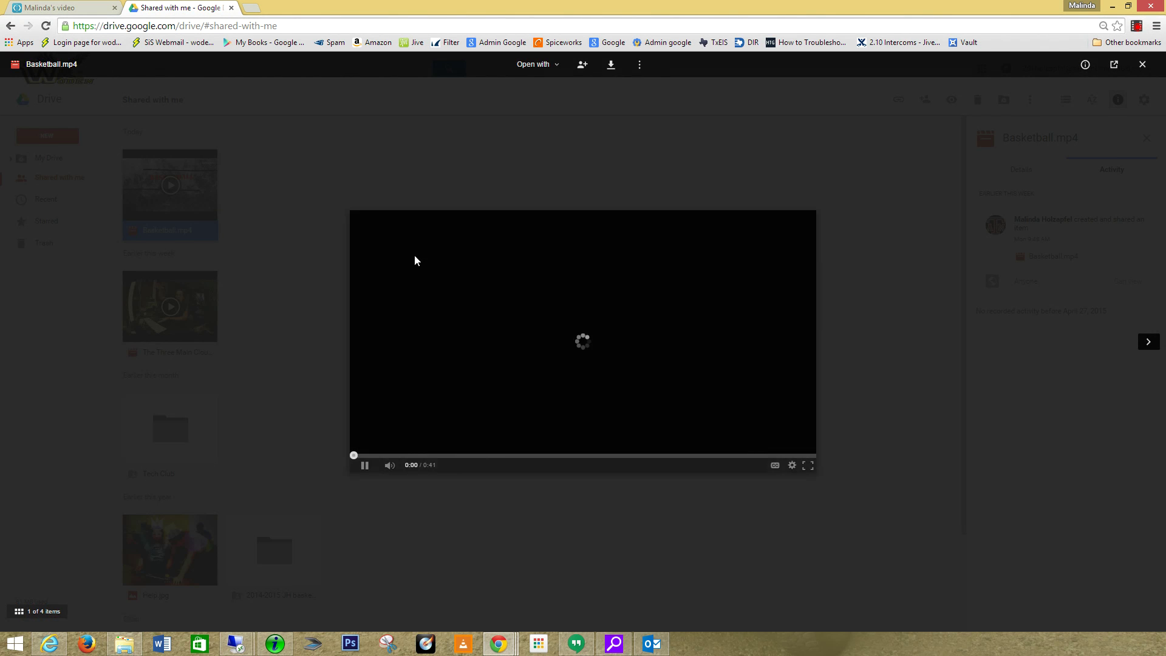
click(365, 466)
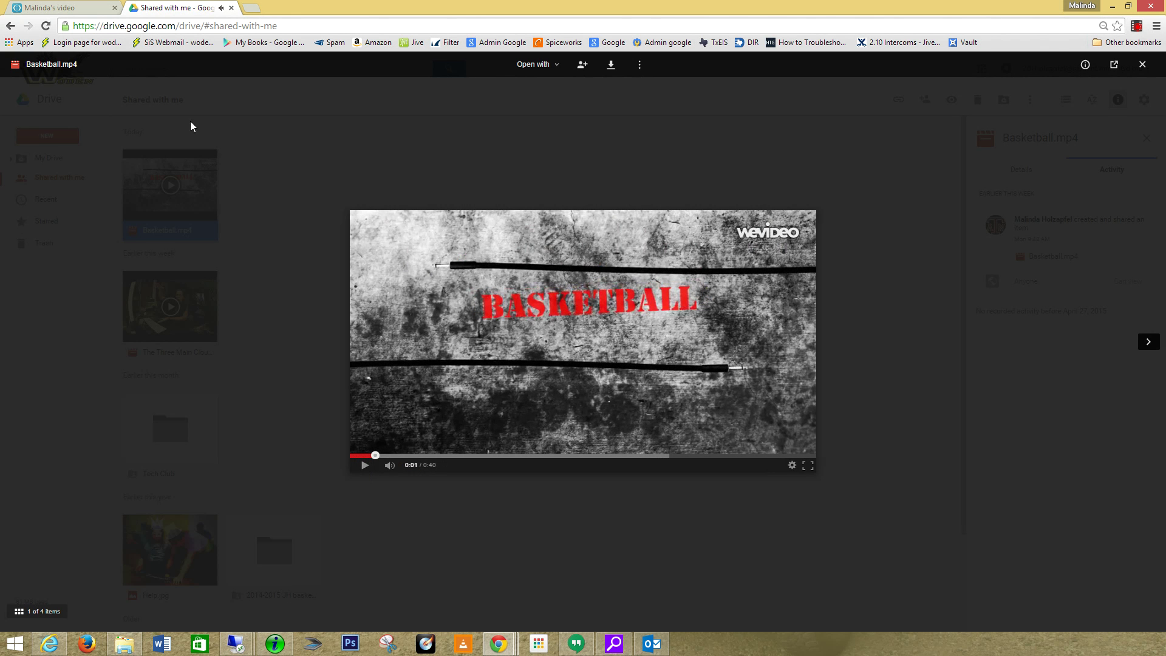
click(1143, 65)
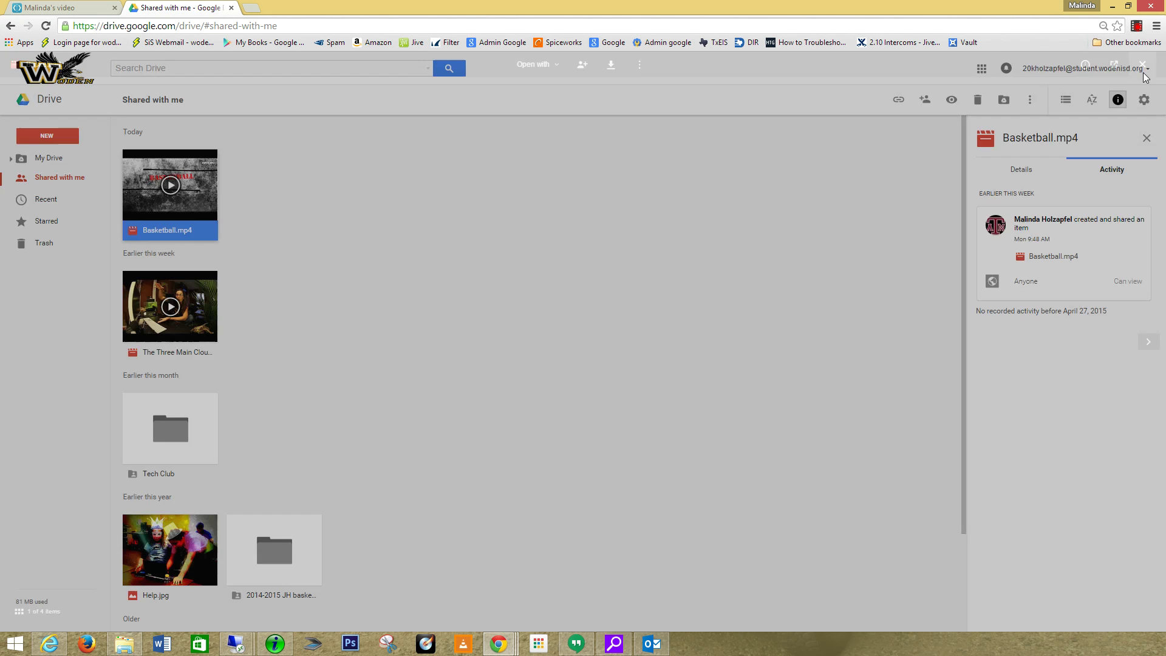